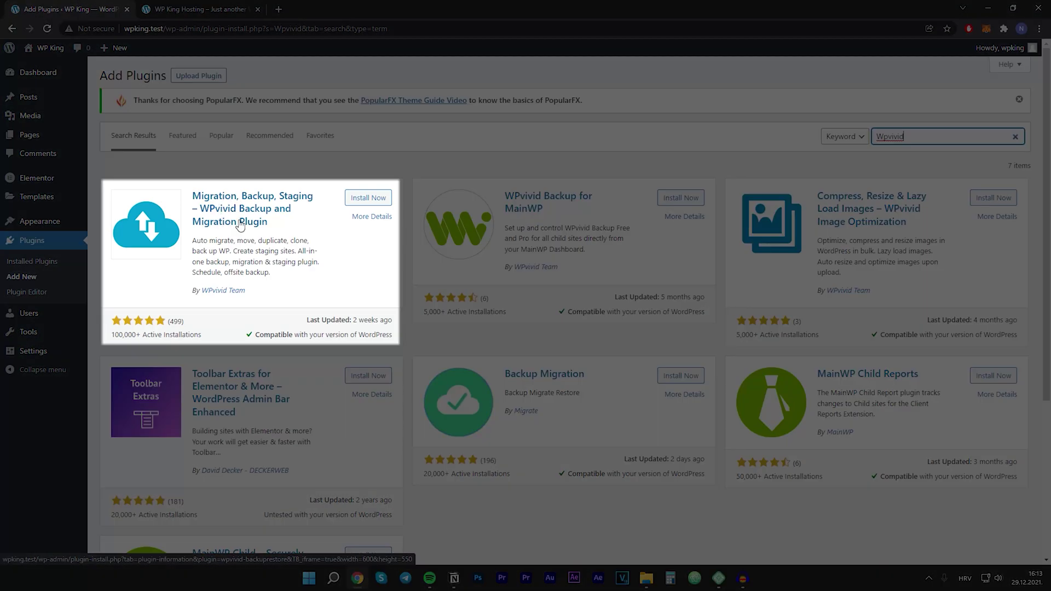
# Install and activate the WPvivid Backup and Migration plugin on the WP King site
pyautogui.moveTo(192, 241)
pyautogui.mouseDown()
pyautogui.moveTo(315, 243)
pyautogui.moveTo(230, 252)
pyautogui.moveTo(236, 257)
pyautogui.mouseUp()
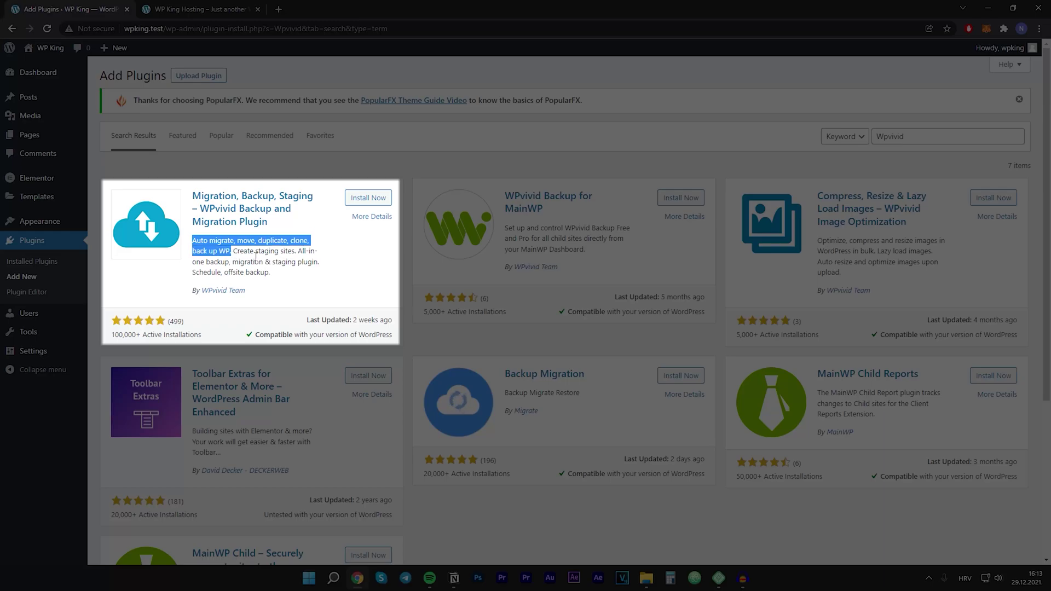
pyautogui.click(306, 252)
pyautogui.click(376, 200)
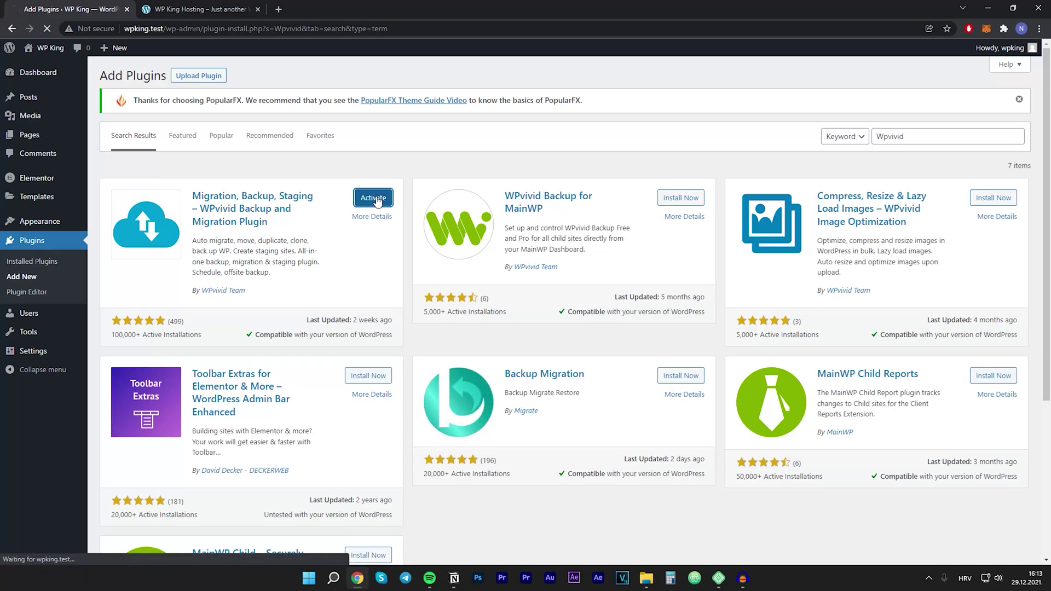
pyautogui.click(378, 201)
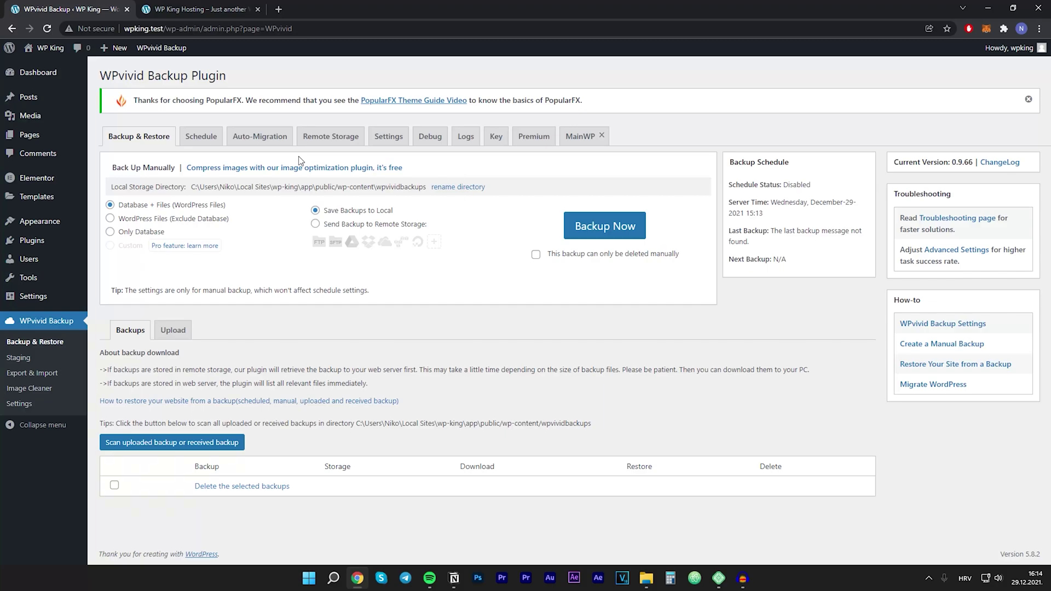
# Switch to the WP King Hosting site and open its page for adding new plugins
pyautogui.click(211, 9)
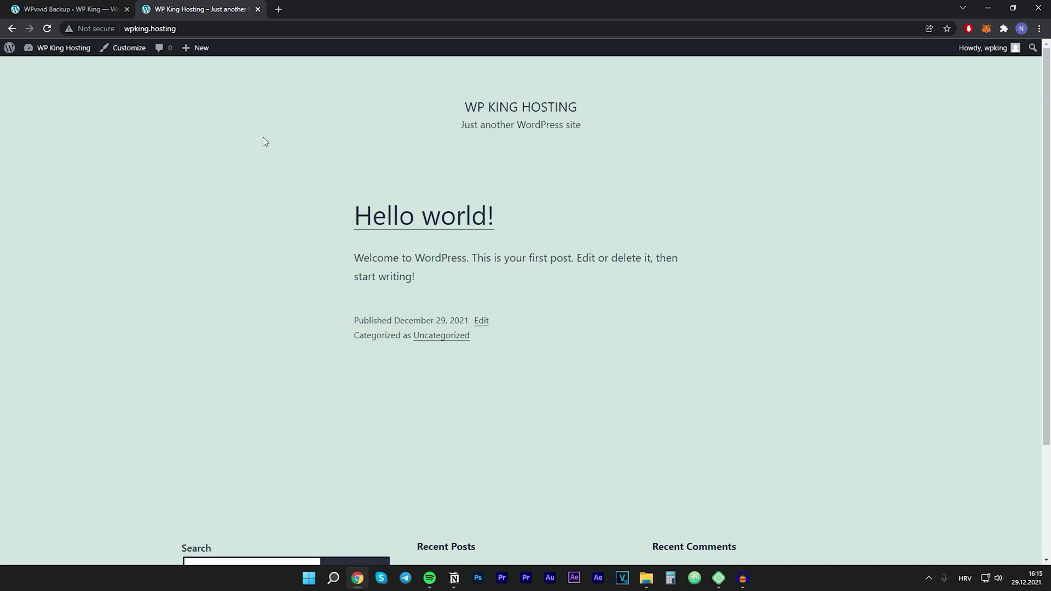
pyautogui.moveTo(58, 50)
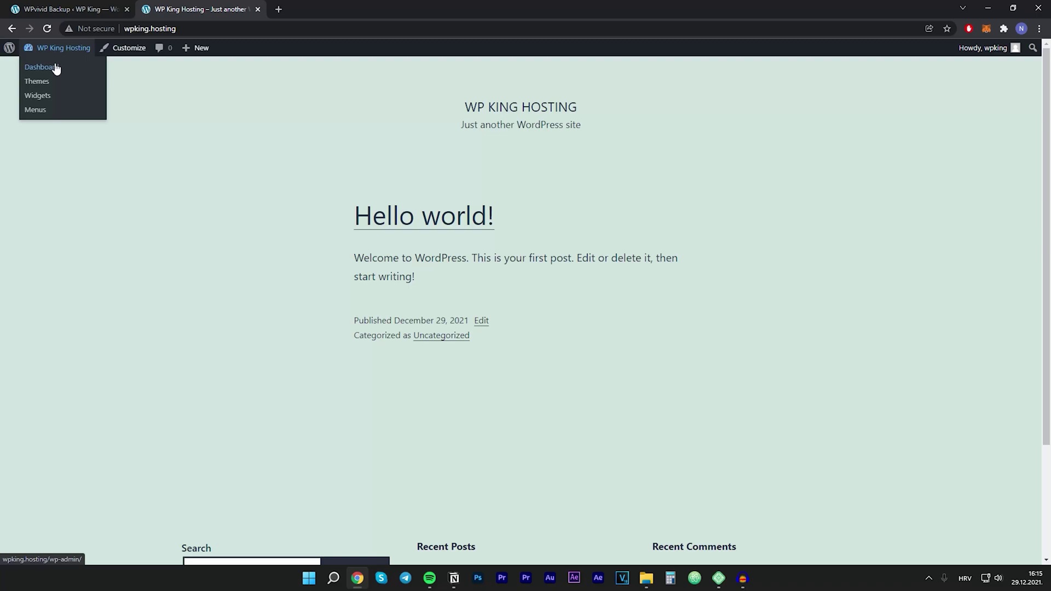
pyautogui.click(58, 72)
pyautogui.moveTo(71, 236)
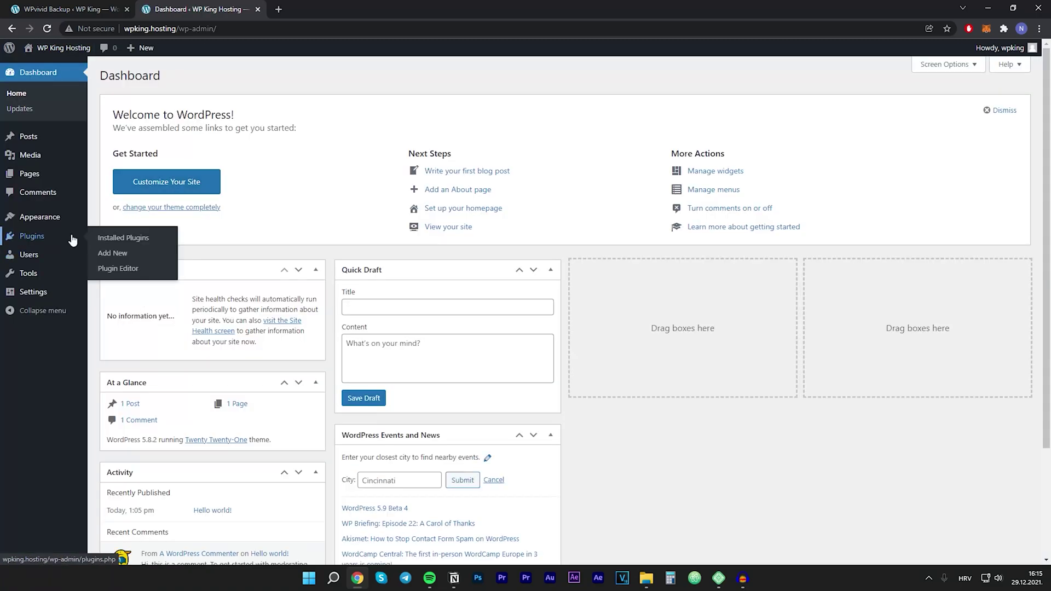
pyautogui.click(122, 257)
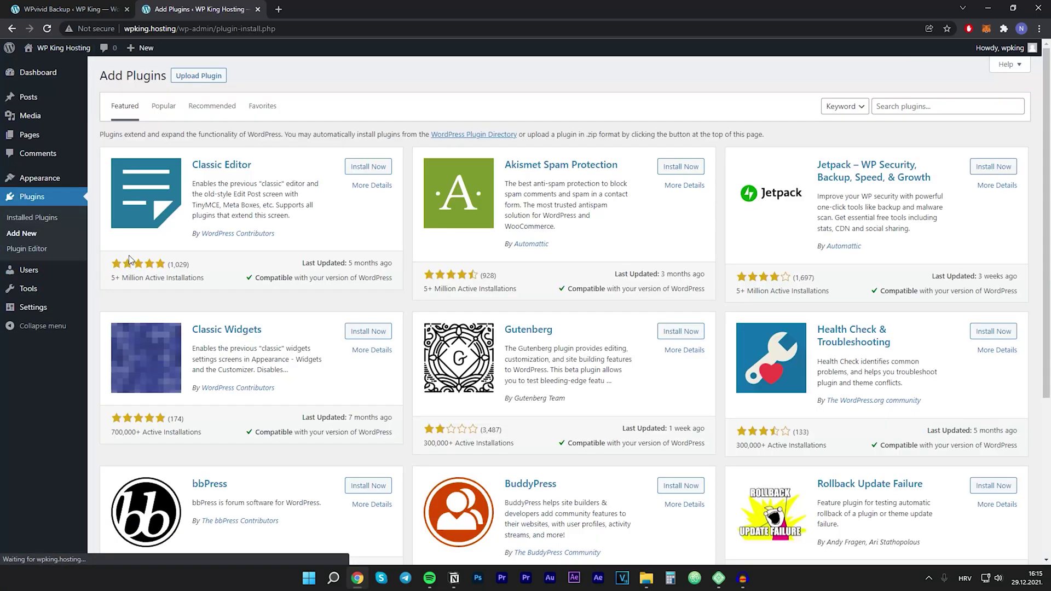
# Search the plugins for wpvivid, then install and activate the WPvivid Backup and Migration plugin
pyautogui.click(904, 108)
pyautogui.write('wpvivid')
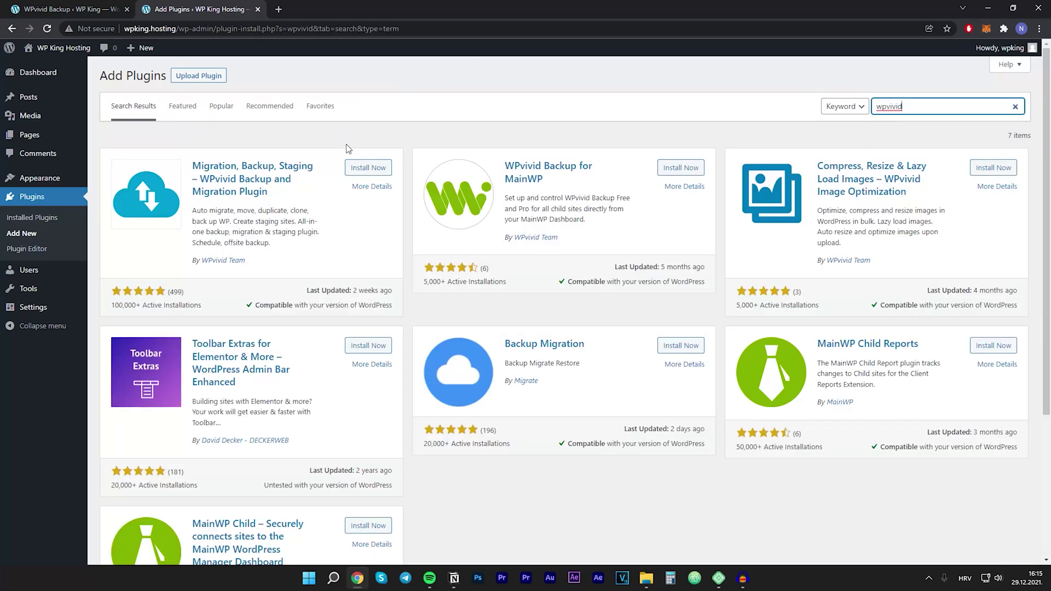
pyautogui.click(368, 169)
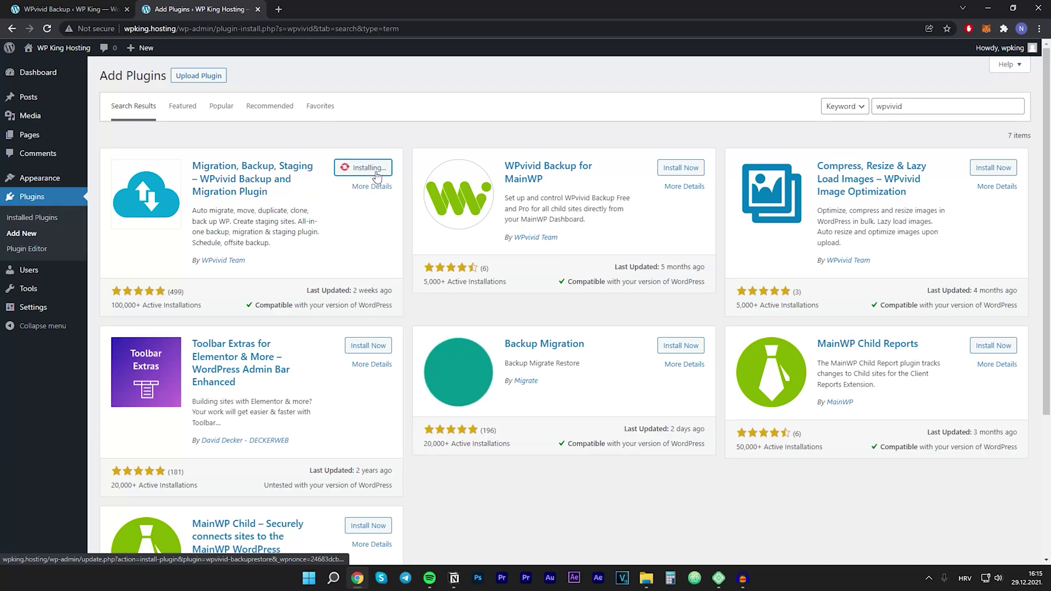
pyautogui.click(373, 173)
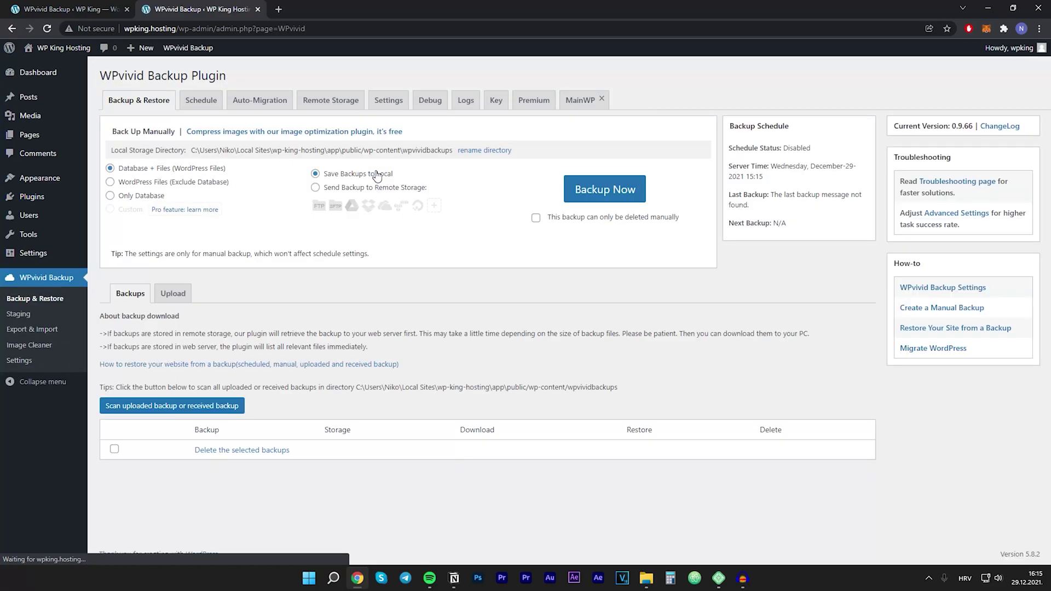
# Return to the WP King site and run a manual WPvivid backup of database and files, saved locally
pyautogui.click(93, 8)
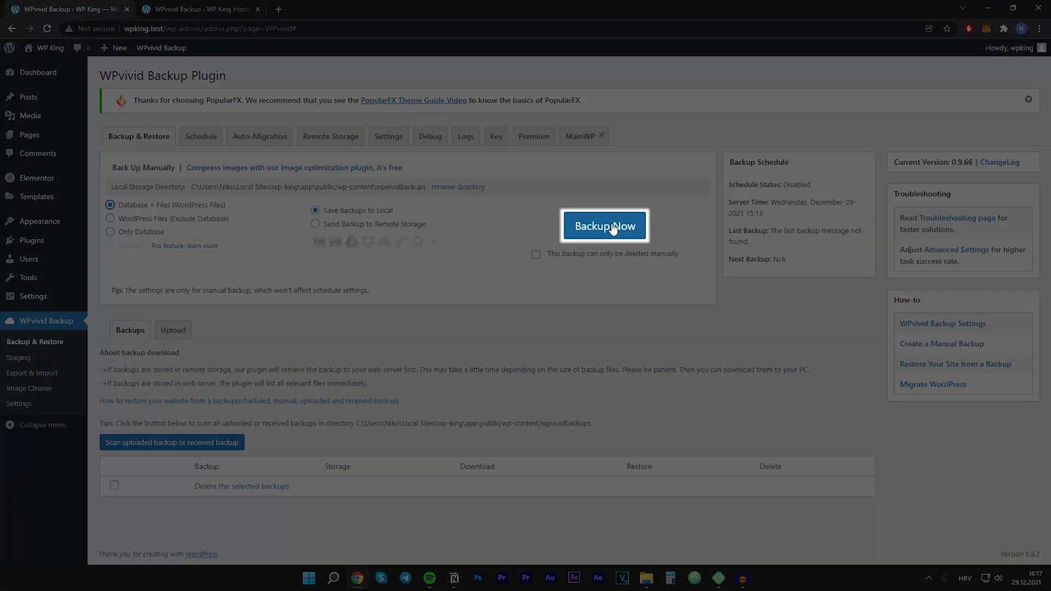
pyautogui.click(613, 227)
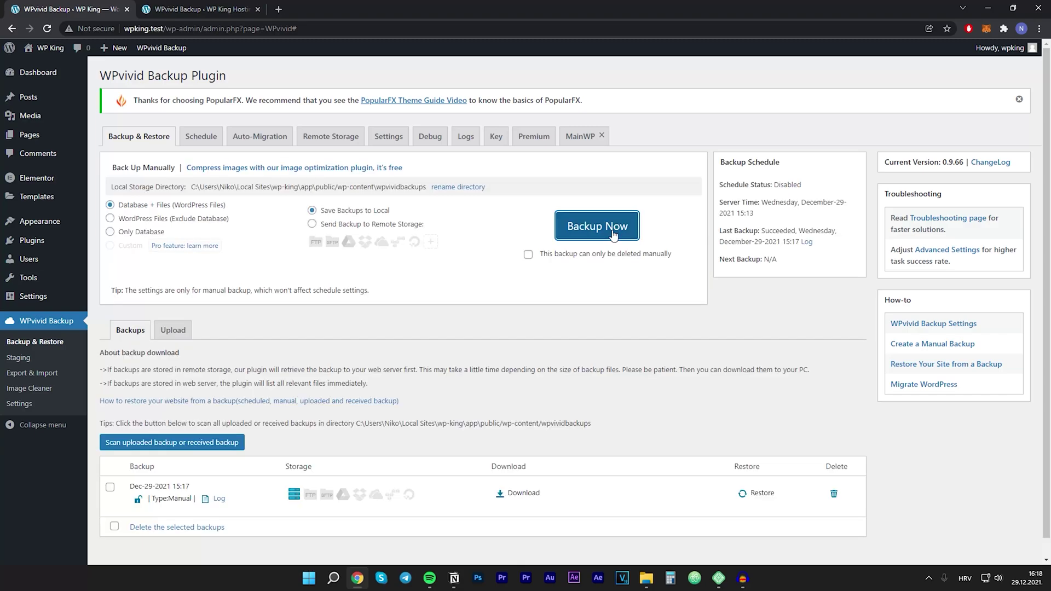
pyautogui.moveTo(130, 490); pyautogui.dragTo(195, 488)
pyautogui.click(201, 487)
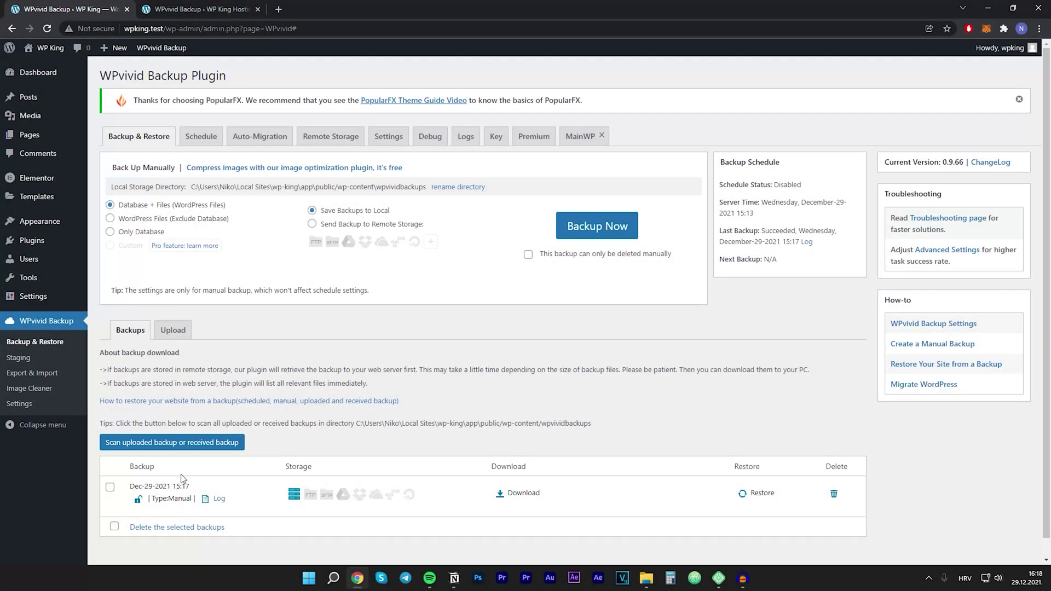
# Download the Dec-29-2021 15:17 backup archive of the WP King site and save the zip to the Desktop
pyautogui.scroll(-1, 197, 482)
pyautogui.moveTo(211, 469); pyautogui.dragTo(141, 476)
pyautogui.click(221, 471)
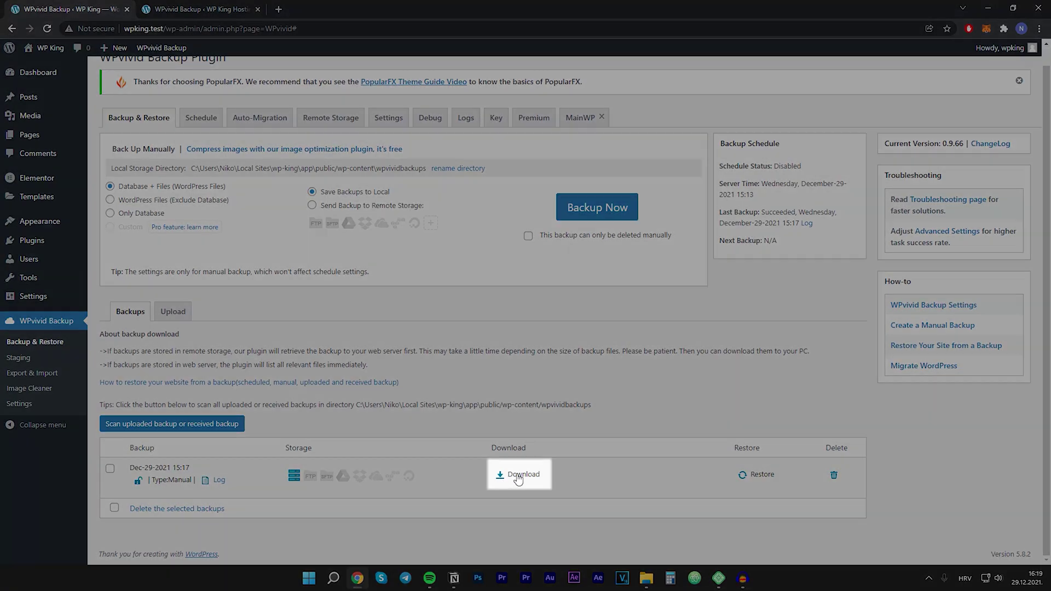
pyautogui.click(515, 476)
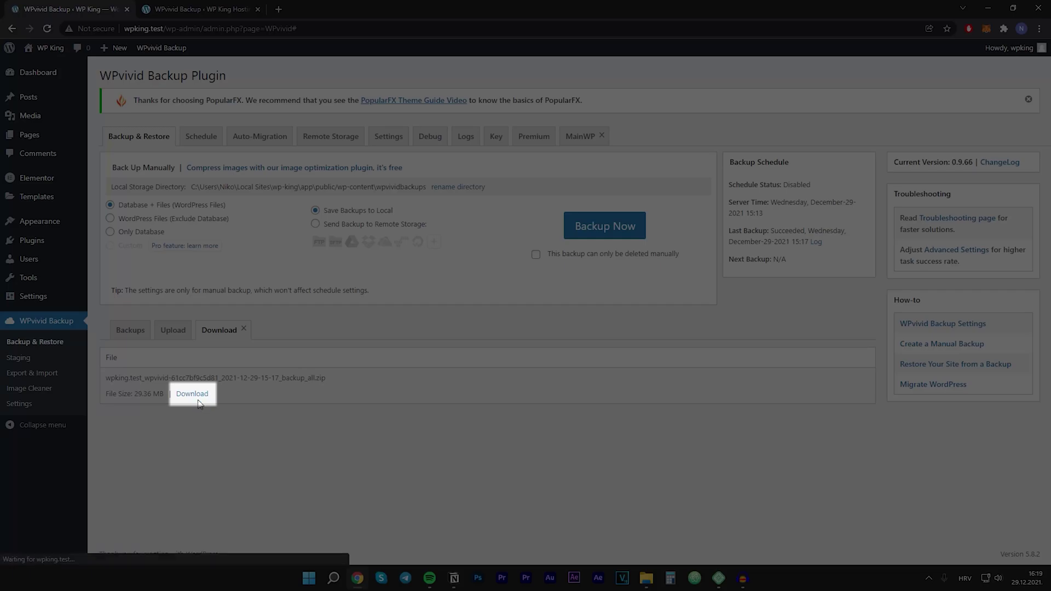
pyautogui.click(193, 394)
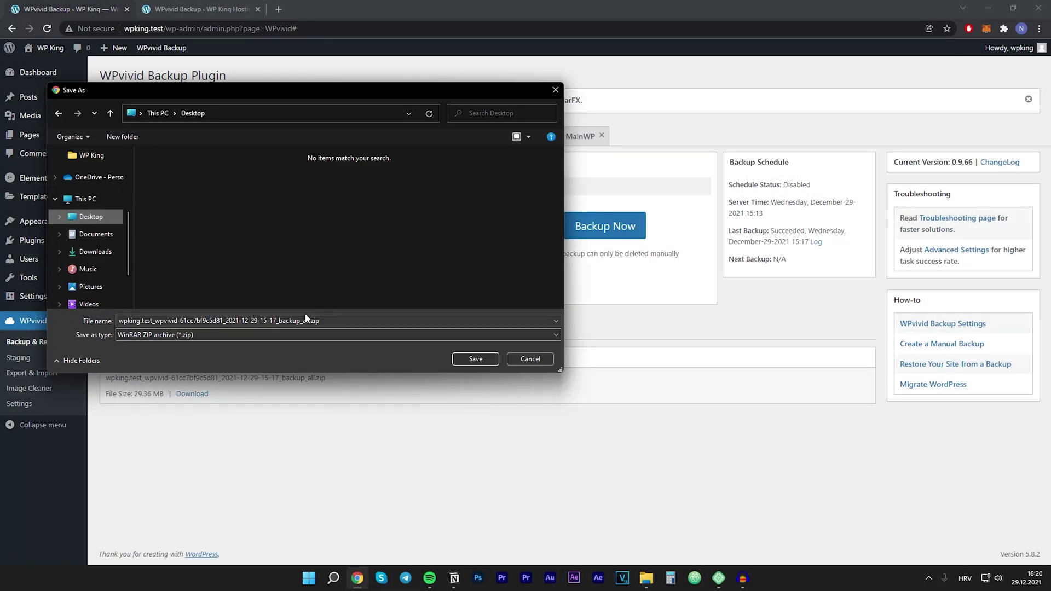
pyautogui.click(475, 359)
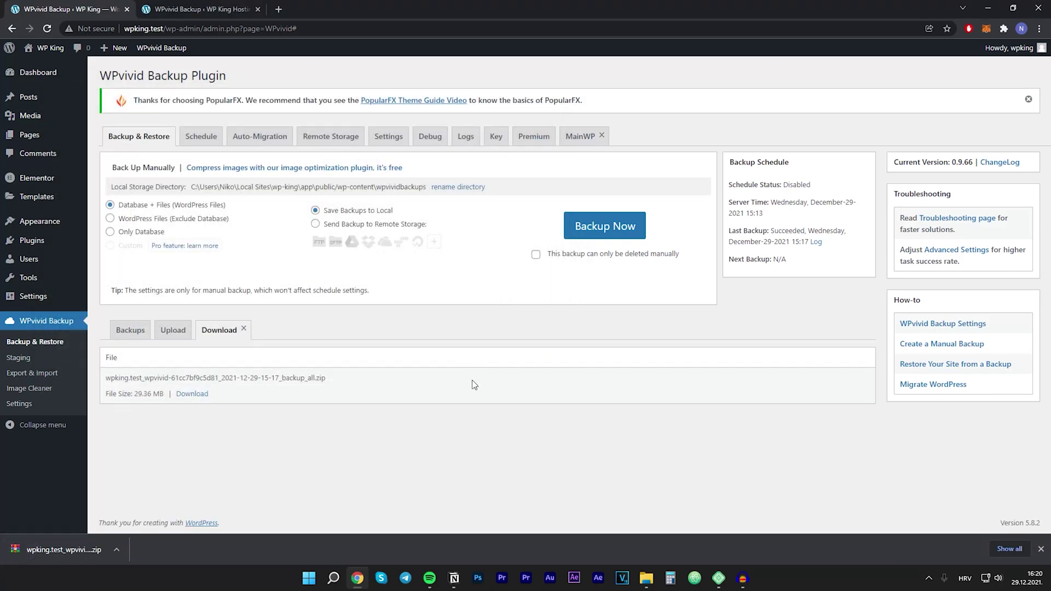
# Switch to the WP King Hosting site and open WPvivid's advanced settings
pyautogui.click(200, 7)
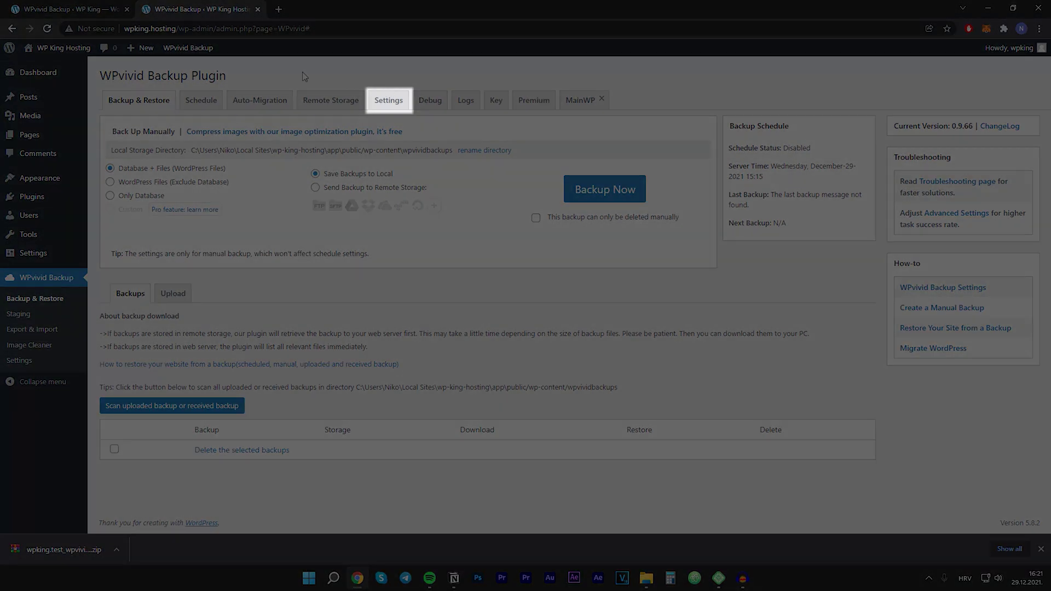
pyautogui.click(389, 102)
pyautogui.click(233, 137)
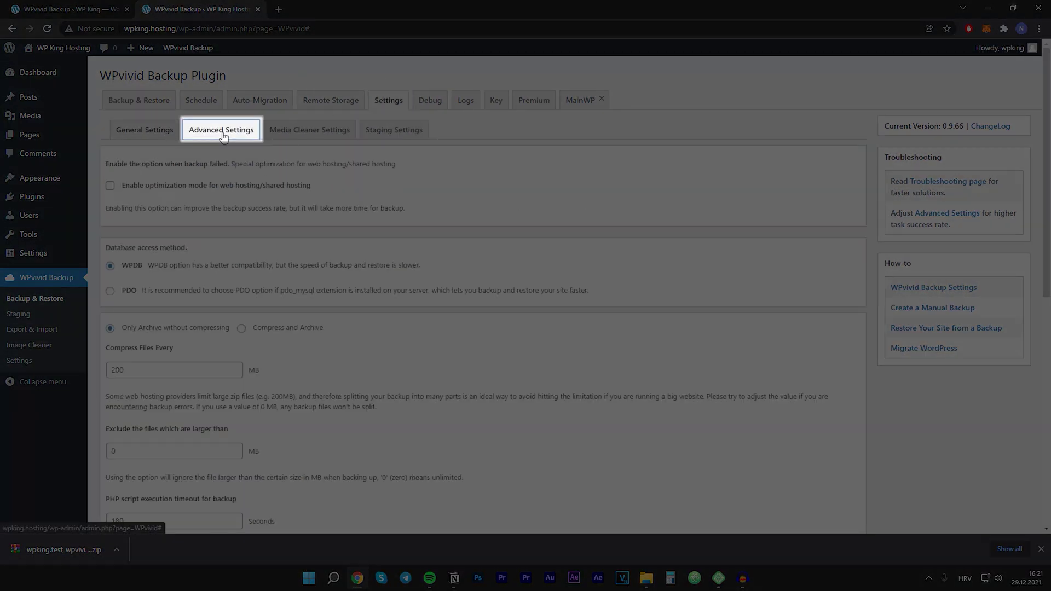
pyautogui.scroll(-4, 234, 164)
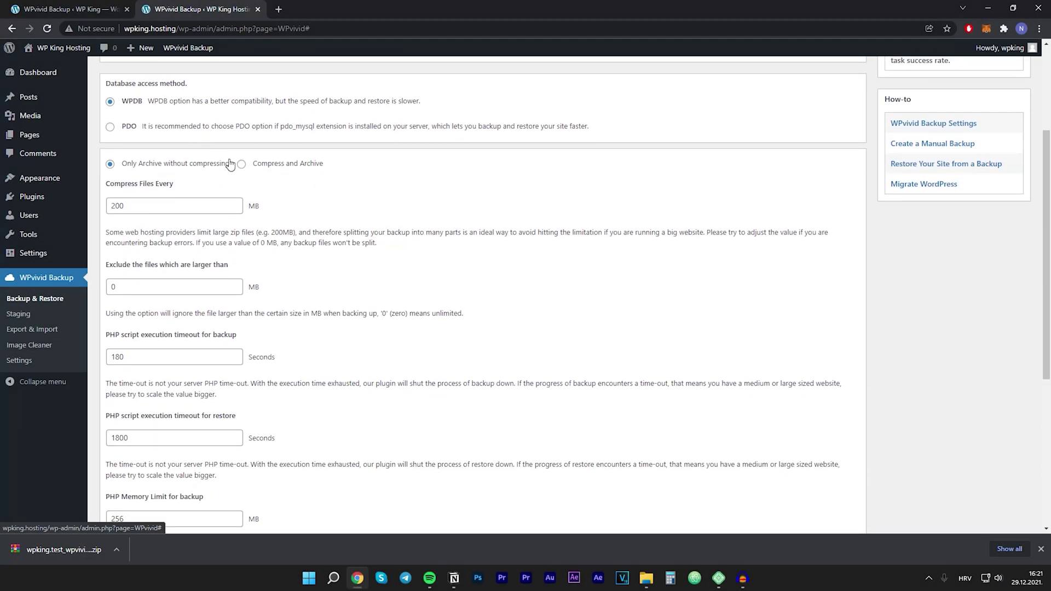
pyautogui.scroll(-1, 233, 166)
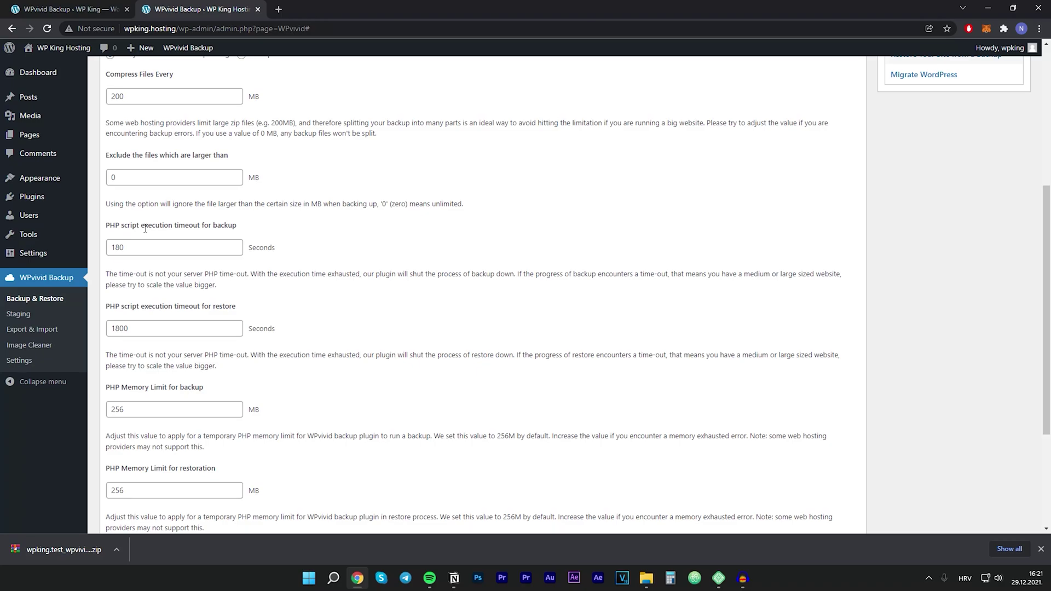
# Set the PHP script execution timeout to 1800 seconds for backup and 3600 seconds for restore
pyautogui.click(142, 253)
pyautogui.click(172, 269)
pyautogui.scroll(-2, 173, 271)
pyautogui.scroll(1, 198, 277)
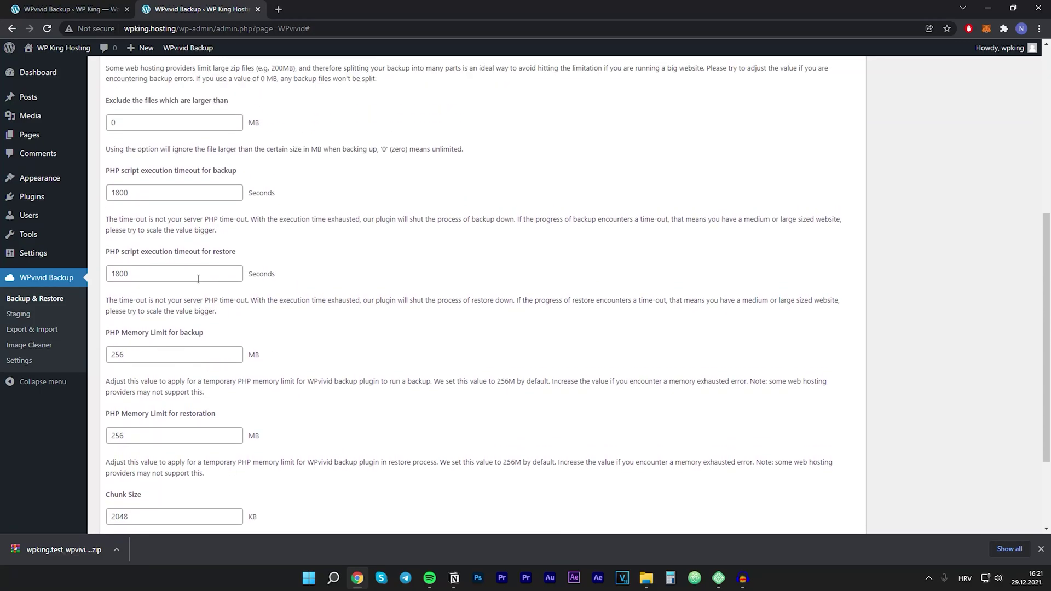
pyautogui.doubleClick(146, 273)
pyautogui.write('3600')
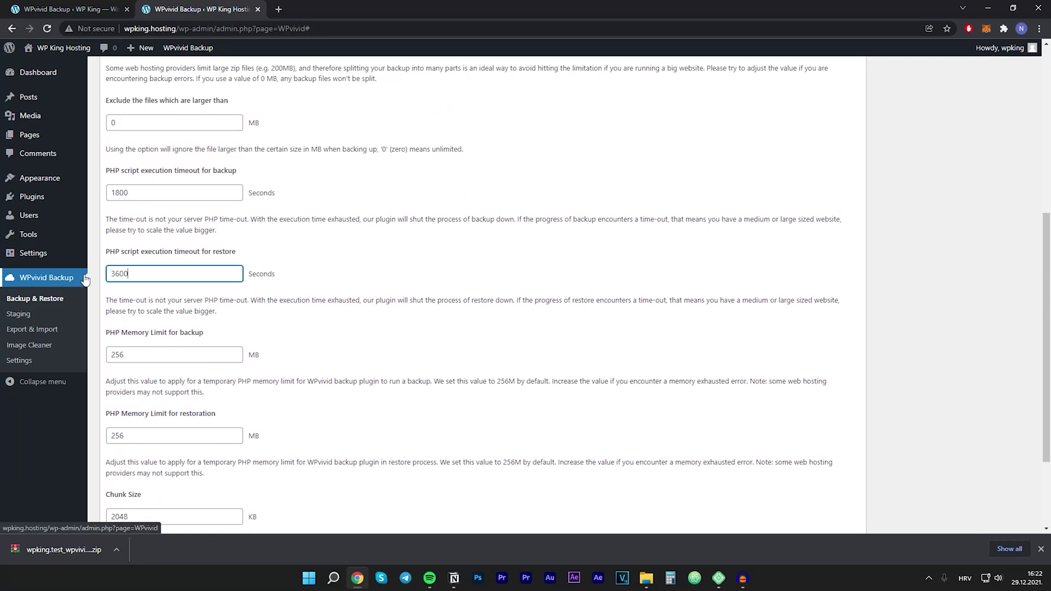
pyautogui.click(202, 295)
# Set the PHP memory limits for backup and restoration to 512 MB each and save the advanced settings
pyautogui.scroll(-1, 191, 299)
pyautogui.moveTo(153, 303); pyautogui.dragTo(102, 306)
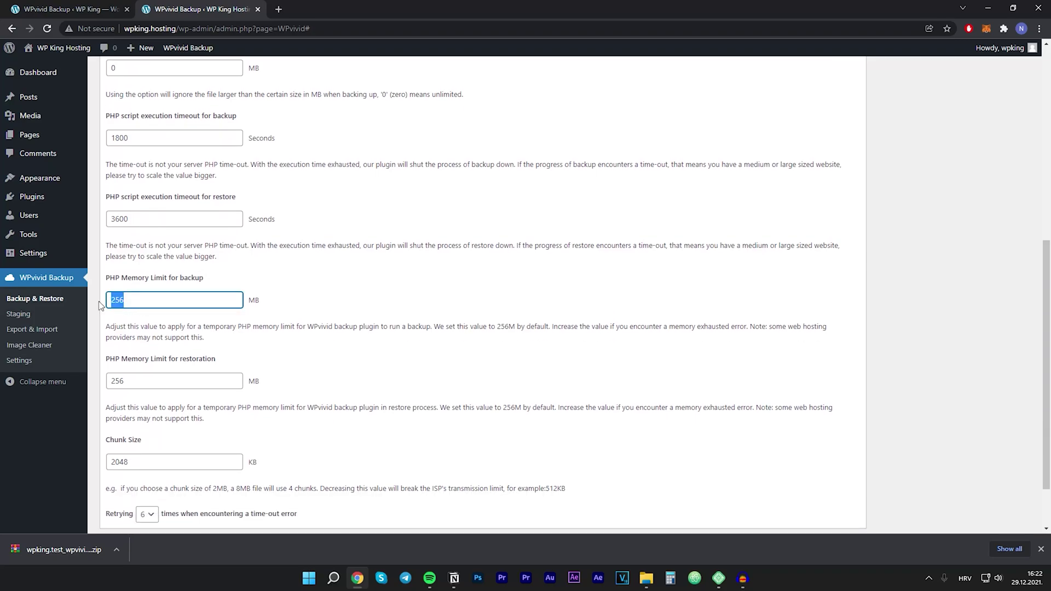
pyautogui.write('512')
pyautogui.click(100, 305)
pyautogui.scroll(-1, 100, 305)
pyautogui.moveTo(143, 327); pyautogui.dragTo(95, 328)
pyautogui.write('512')
pyautogui.click(94, 325)
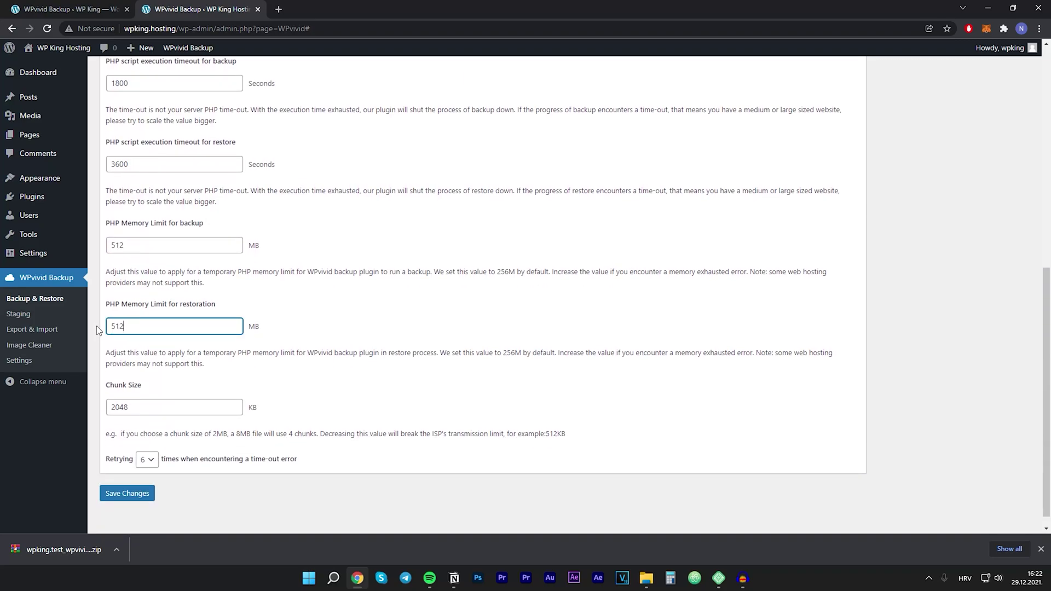
pyautogui.scroll(-1, 149, 397)
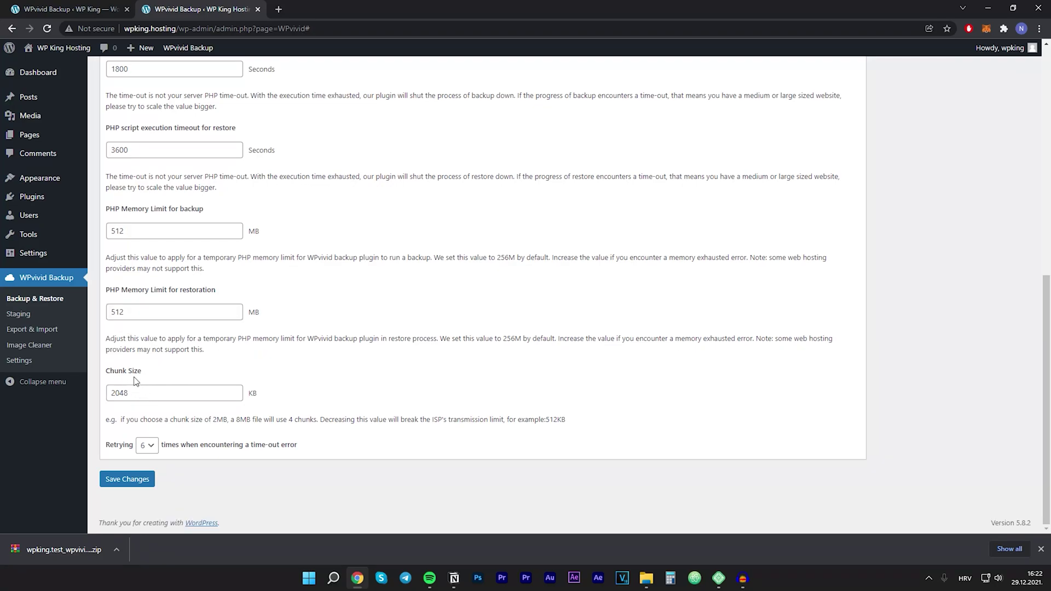
pyautogui.click(127, 479)
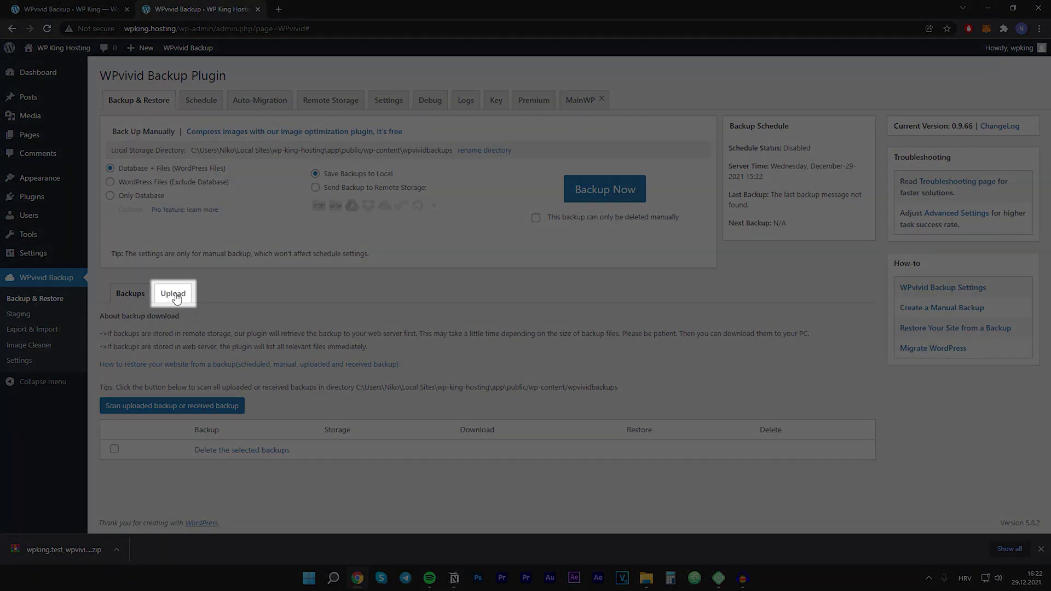
# Upload the downloaded wpking.test backup zip to WPvivid on the WP King Hosting site
pyautogui.click(178, 295)
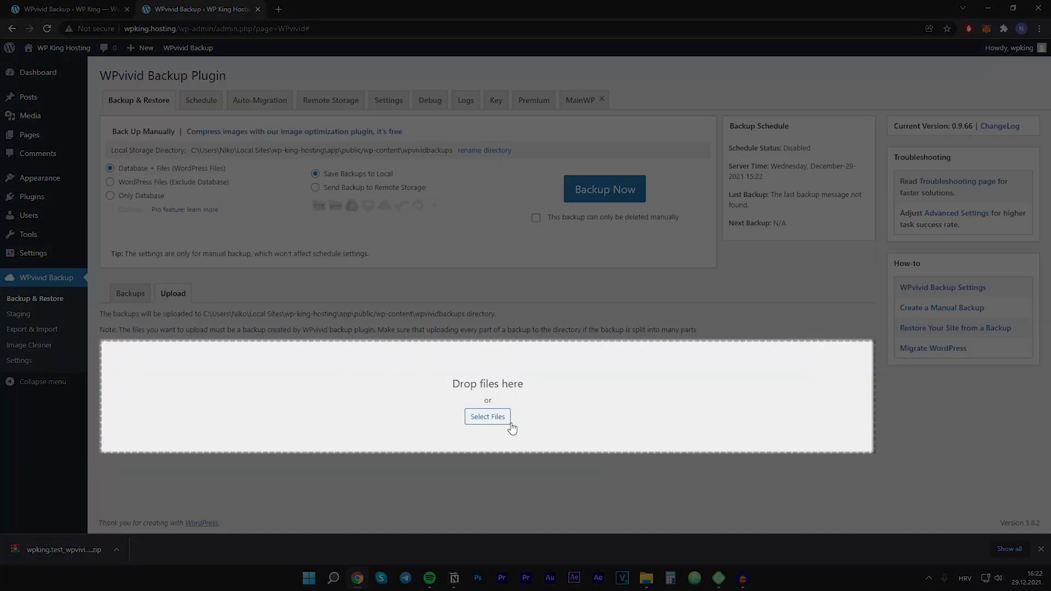
pyautogui.moveTo(63, 550); pyautogui.dragTo(507, 384)
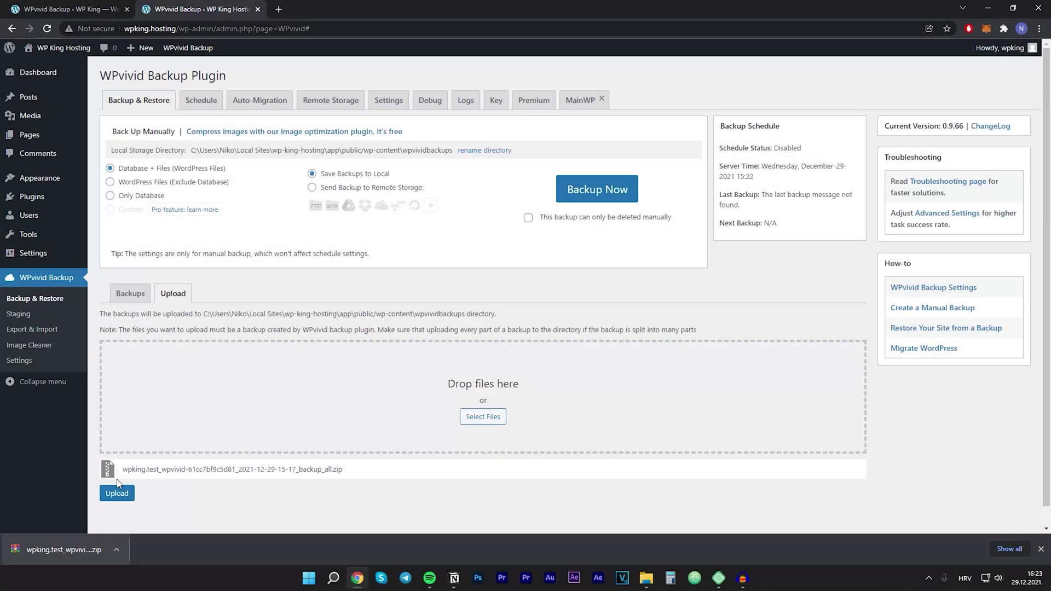
pyautogui.click(117, 493)
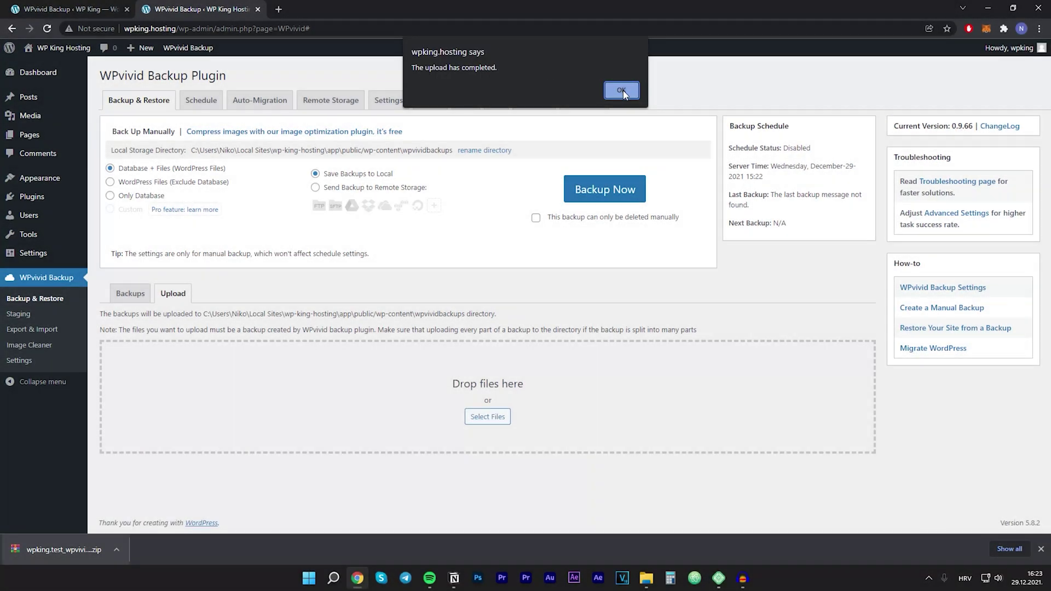
pyautogui.click(622, 92)
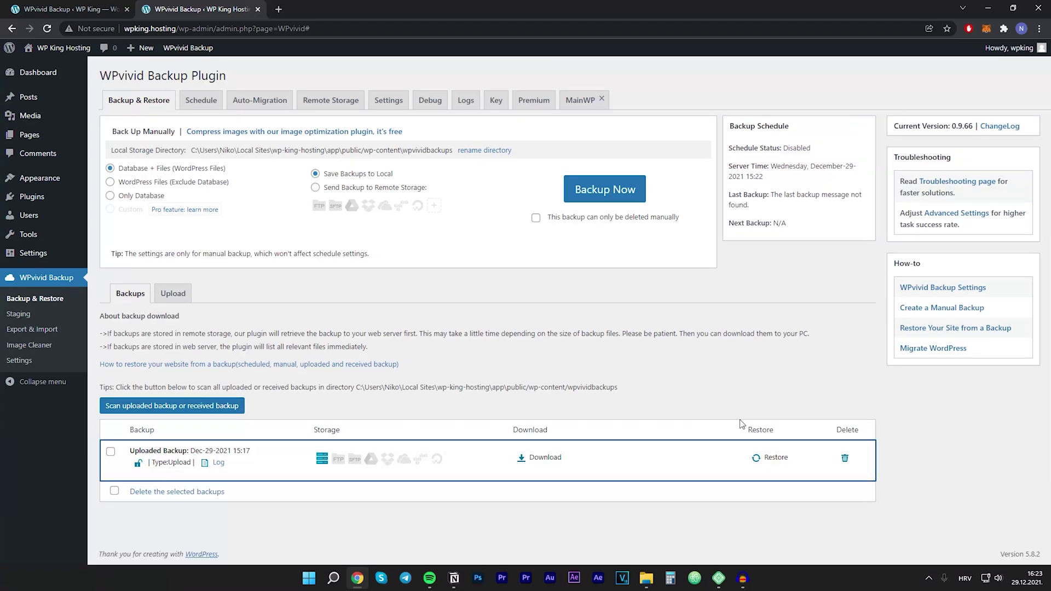
# Restore the uploaded Dec-29-2021 15:17 backup on the WP King Hosting site, confirming that the restore should continue
pyautogui.click(775, 458)
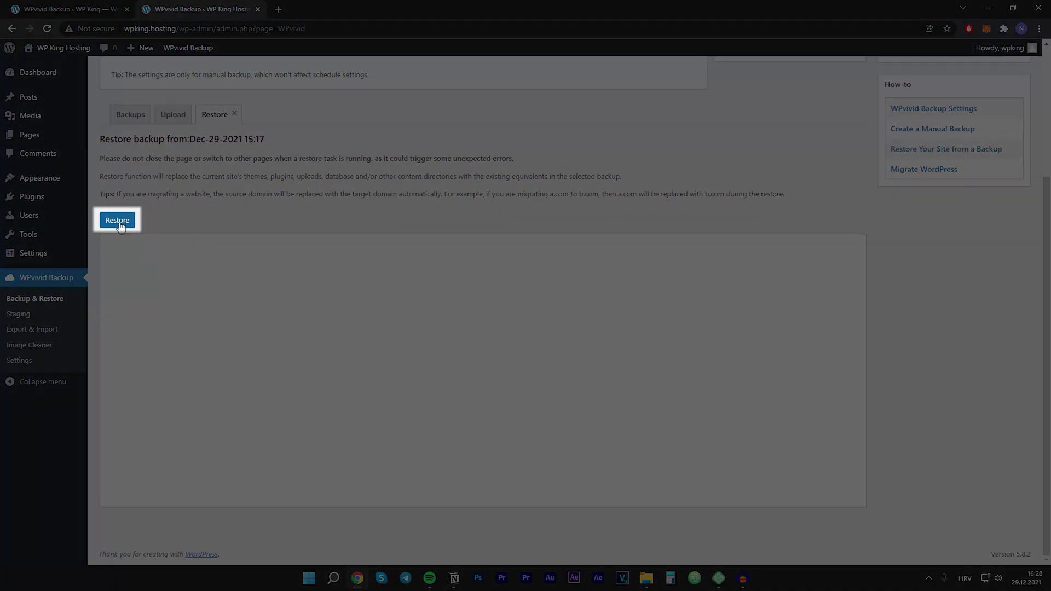
pyautogui.click(126, 219)
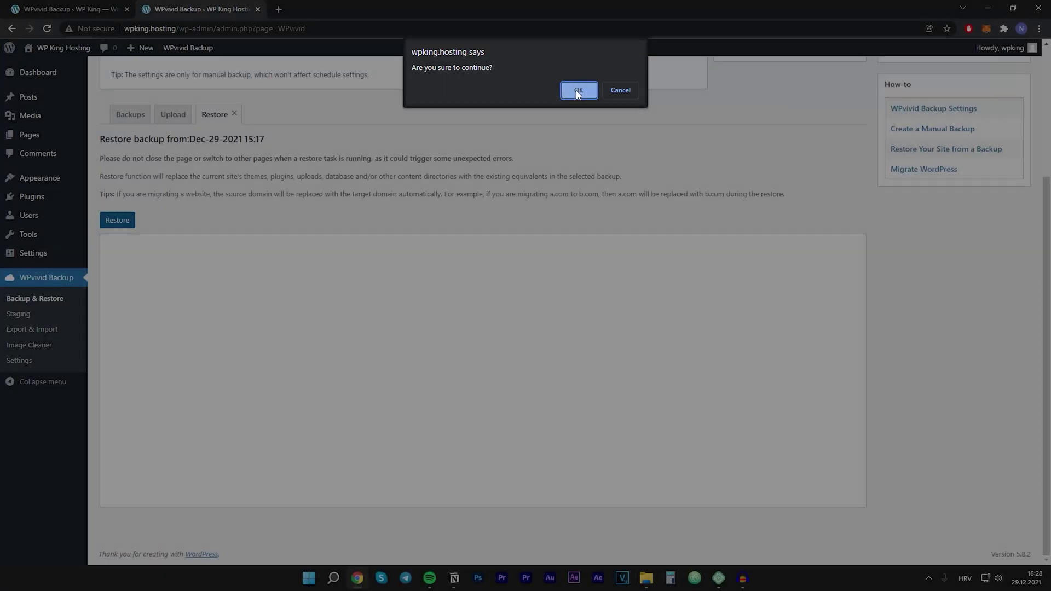
pyautogui.click(576, 91)
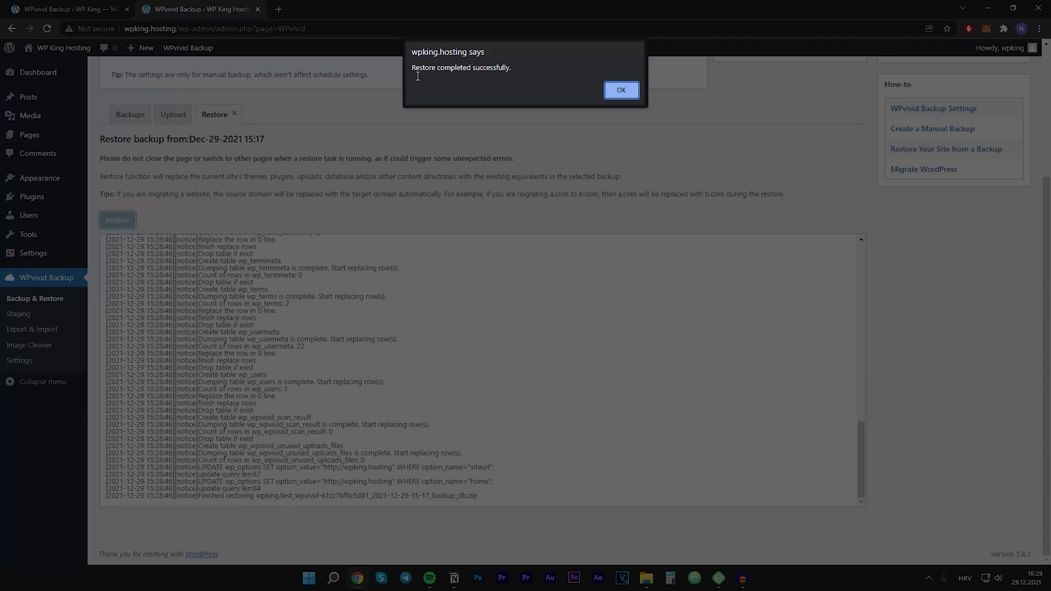
pyautogui.moveTo(412, 72); pyautogui.dragTo(515, 73)
pyautogui.click(517, 74)
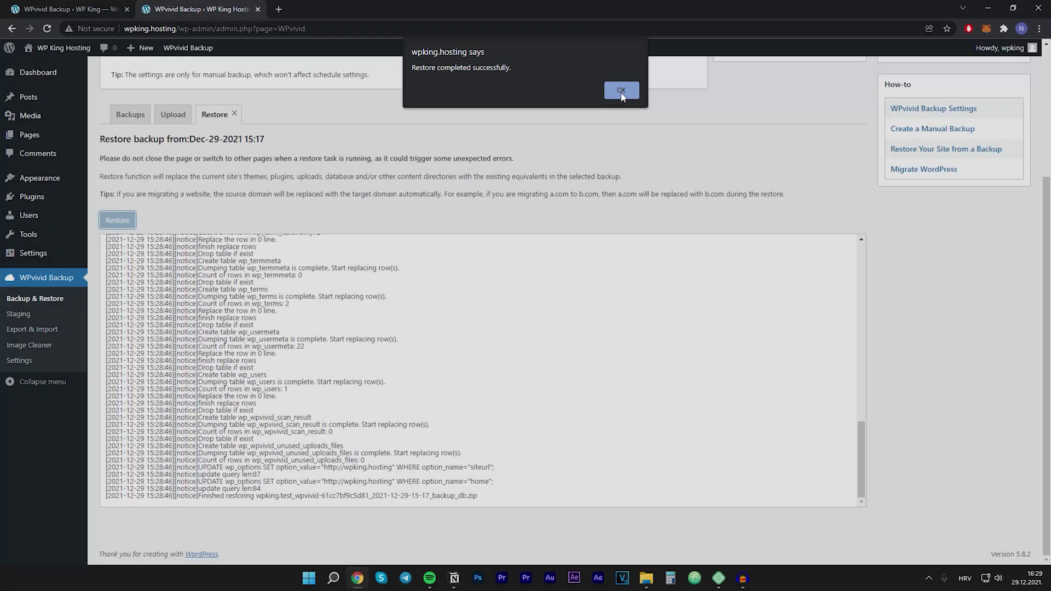
# Acknowledge the completed restore and log back in to the restored site as wpking with the account password
pyautogui.click(617, 90)
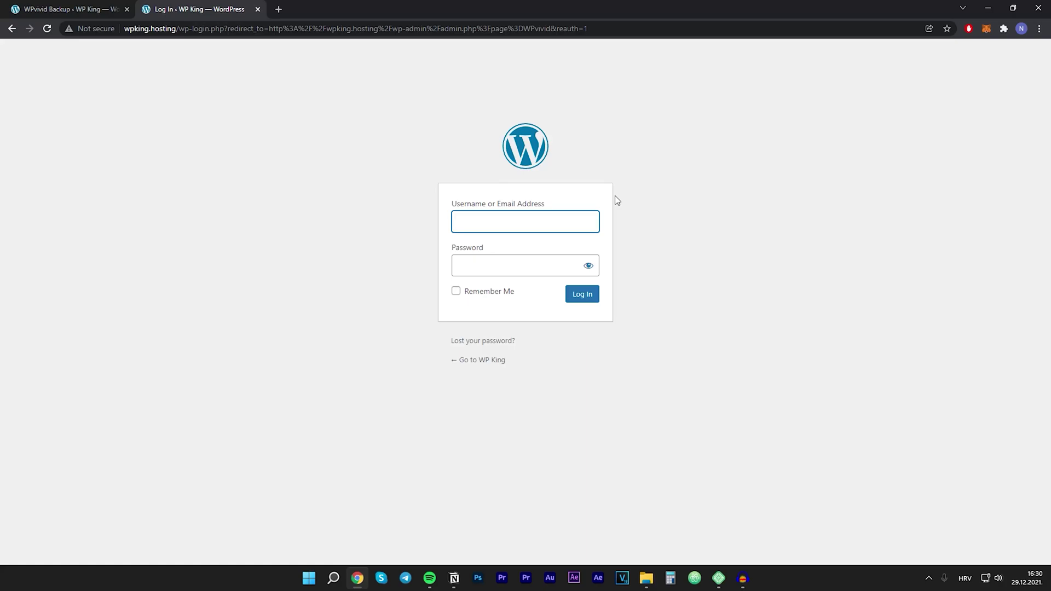
pyautogui.write('wpking')
pyautogui.press('Tab')
pyautogui.write('******')
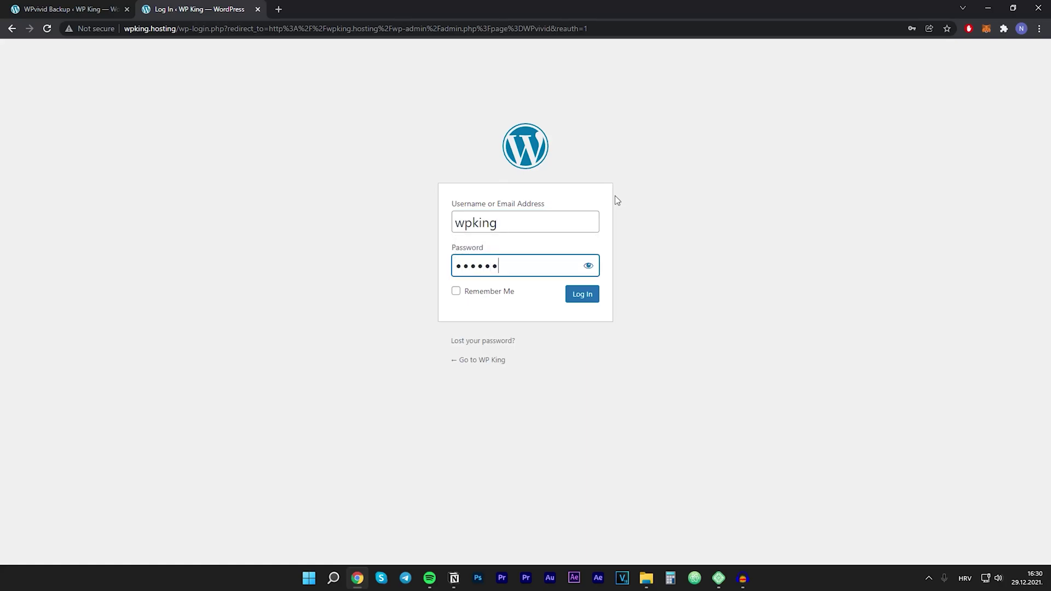
pyautogui.press('Return')
pyautogui.click(616, 195)
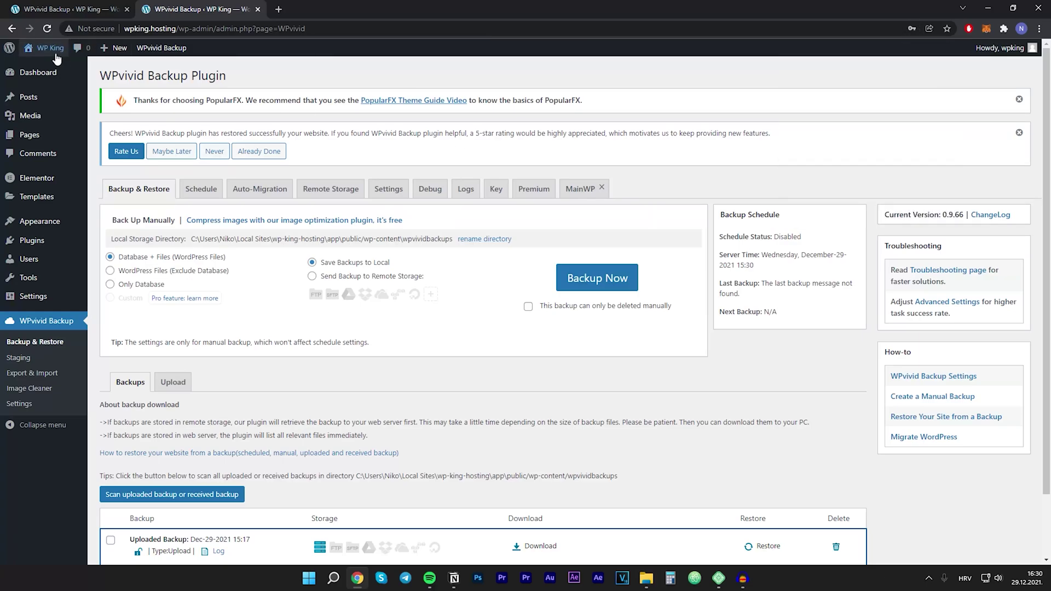
# Visit the restored wpking.hosting site and examine its Second Page and Home page from top to bottom
pyautogui.moveTo(44, 48)
pyautogui.click(56, 71)
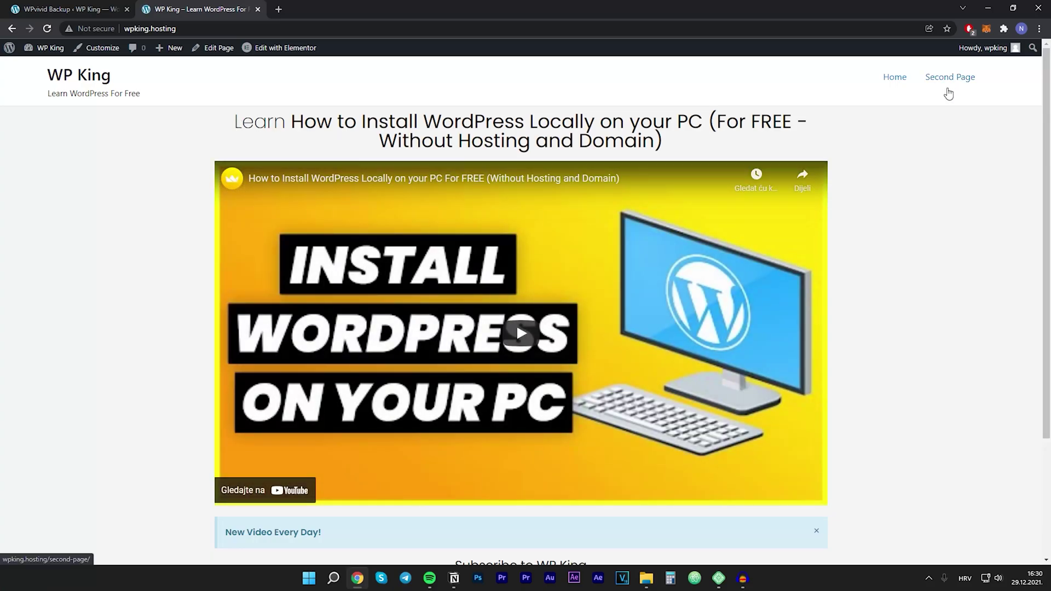
pyautogui.click(950, 83)
pyautogui.scroll(-2, 520, 315)
pyautogui.scroll(2, 543, 252)
pyautogui.click(891, 77)
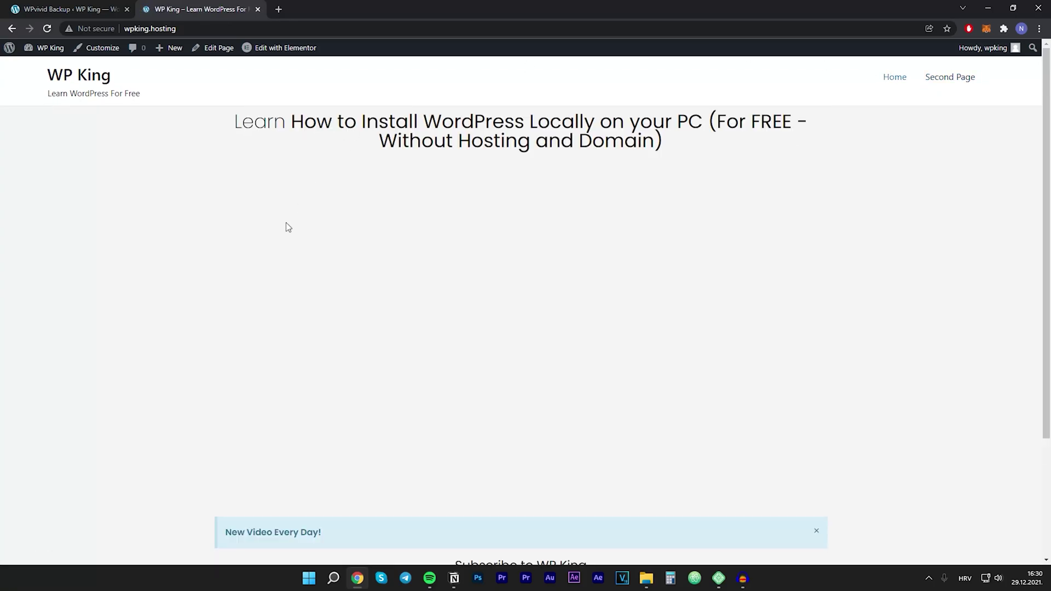
pyautogui.scroll(-3, 236, 246)
pyautogui.scroll(3, 225, 255)
# Open the original wpking.test site and examine its Home page and Second Page for comparison with the migrated copy
pyautogui.click(51, 6)
pyautogui.moveTo(50, 48)
pyautogui.click(50, 66)
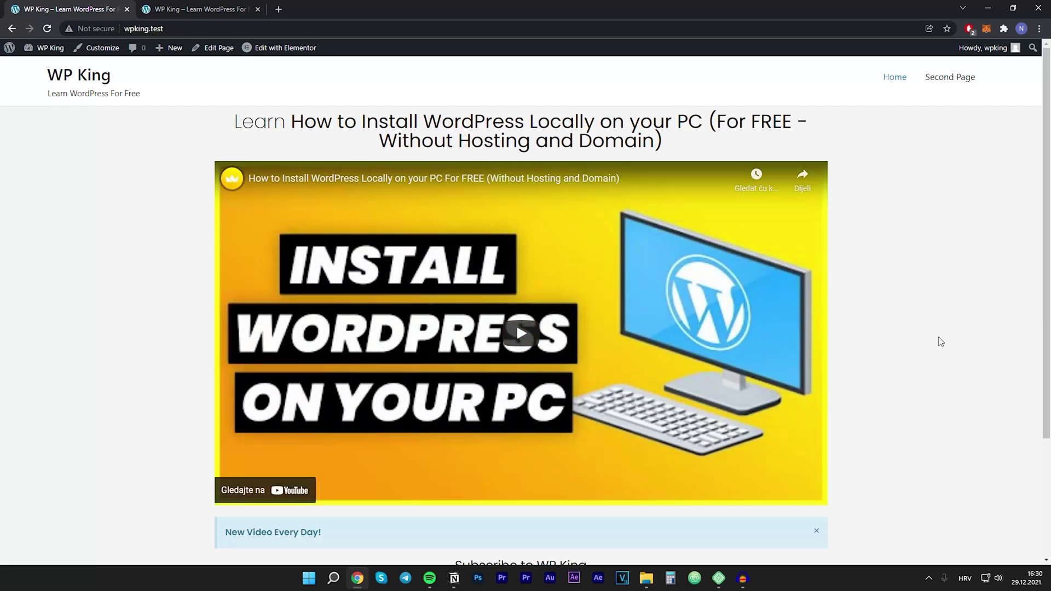
pyautogui.scroll(-3, 938, 335)
pyautogui.scroll(3, 938, 334)
pyautogui.click(950, 76)
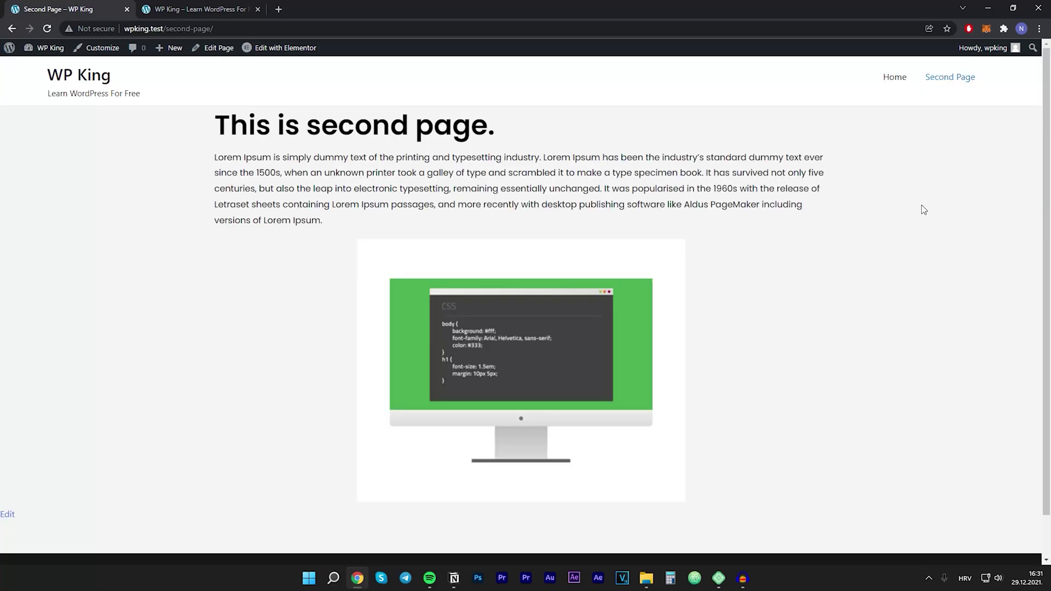